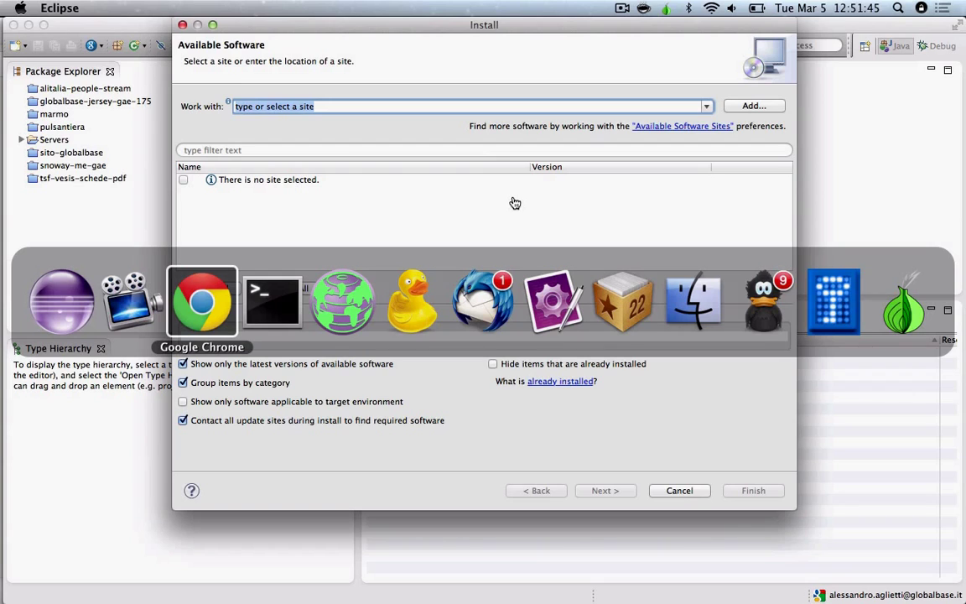
Switch to Chrome and copy the recommended Main P2 Repository URL from the EGit download page.
key(super+Tab)
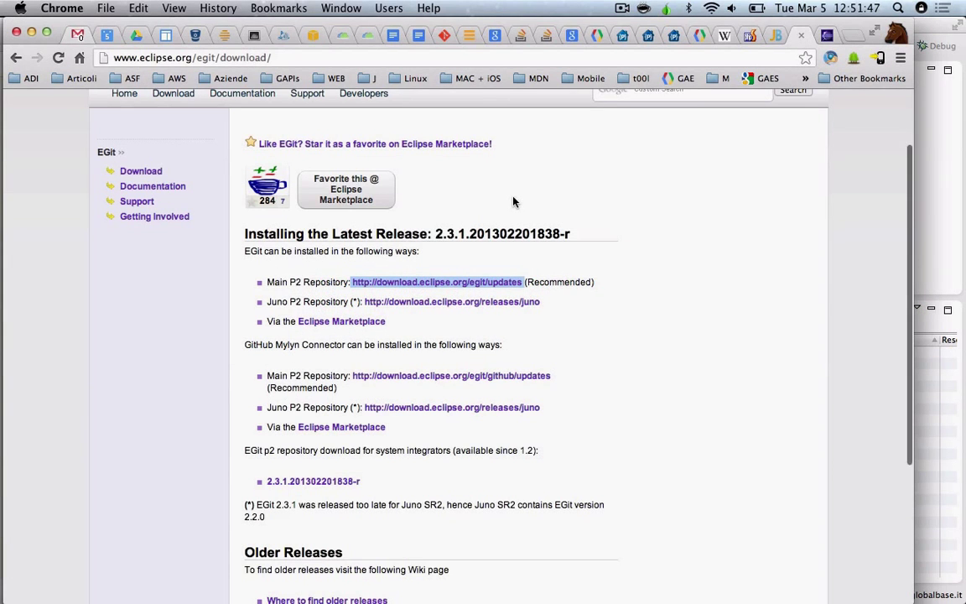
scroll(462, 197, up, 3)
click(125, 179)
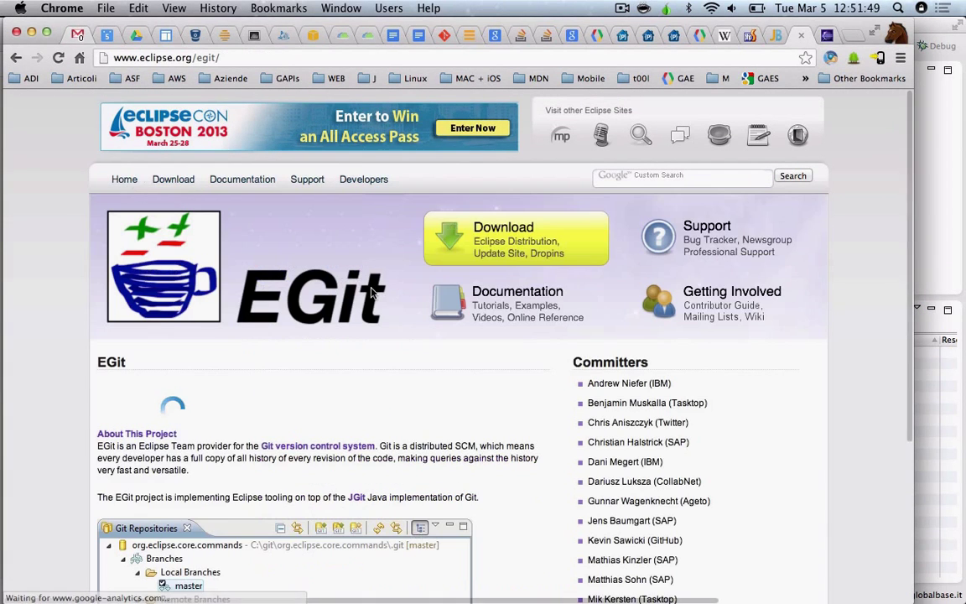
click(557, 245)
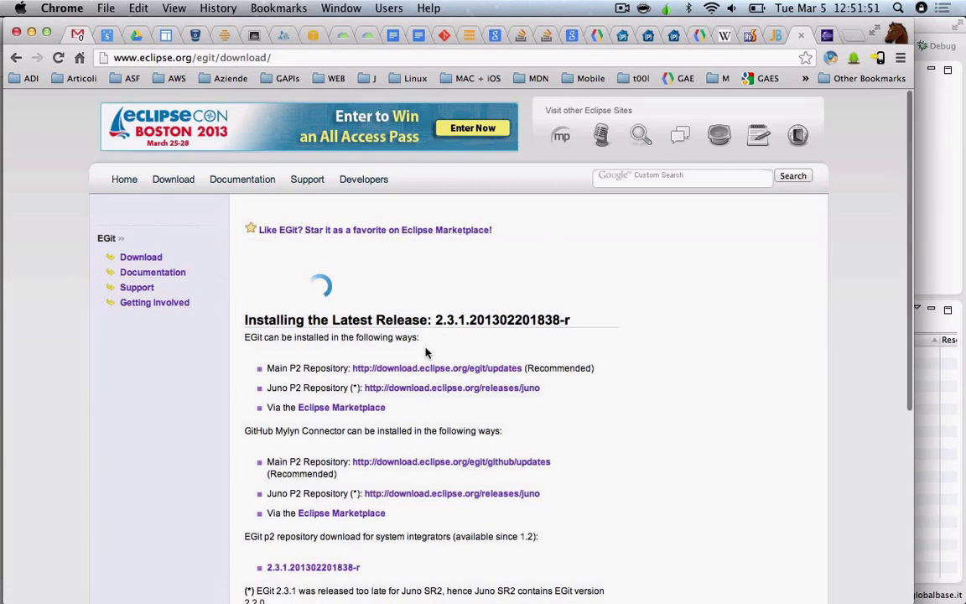
drag(351, 367, 523, 369)
key(super+c)
key(super+Tab)
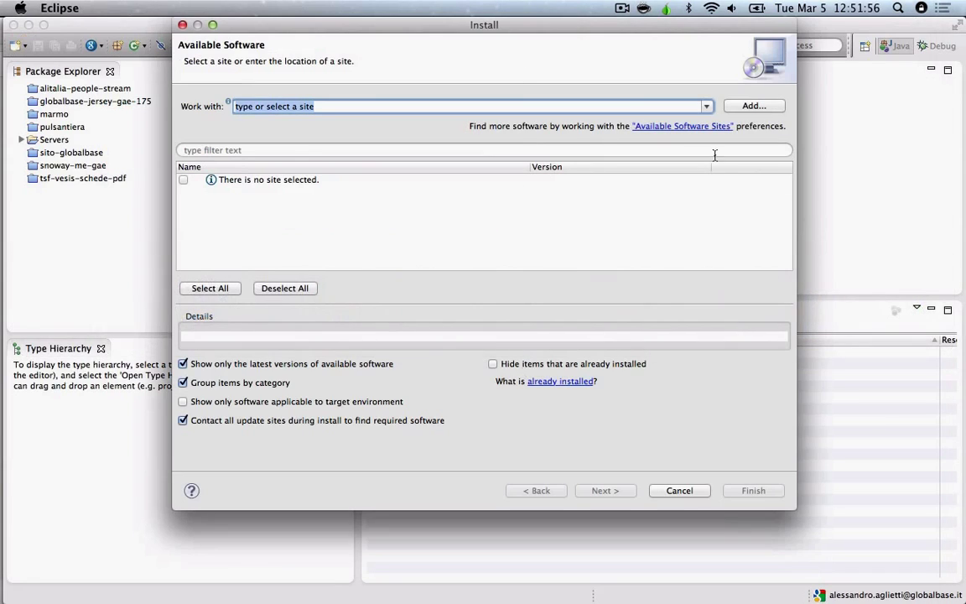
click(749, 104)
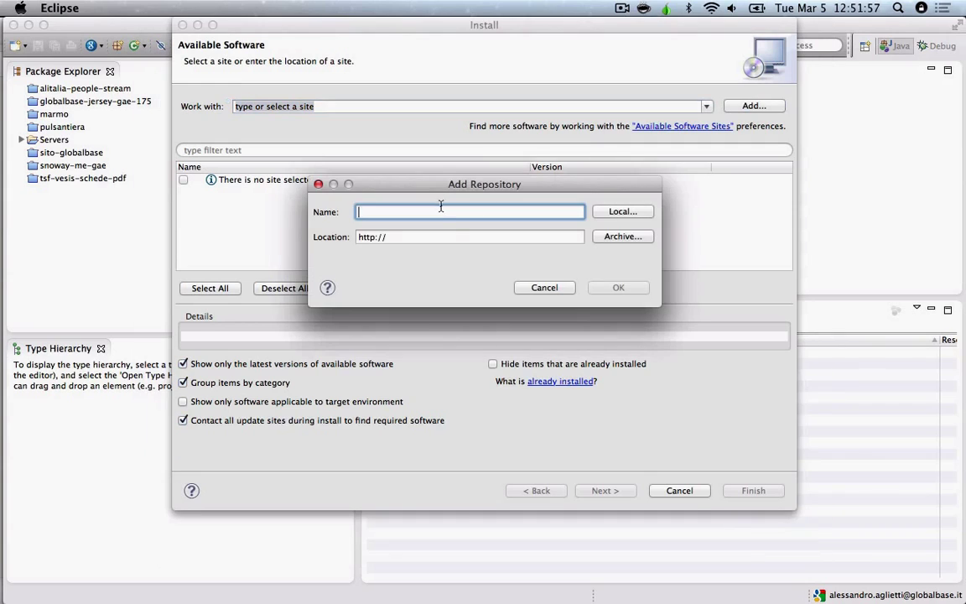
click(446, 237)
key(super+a)
key(super+v)
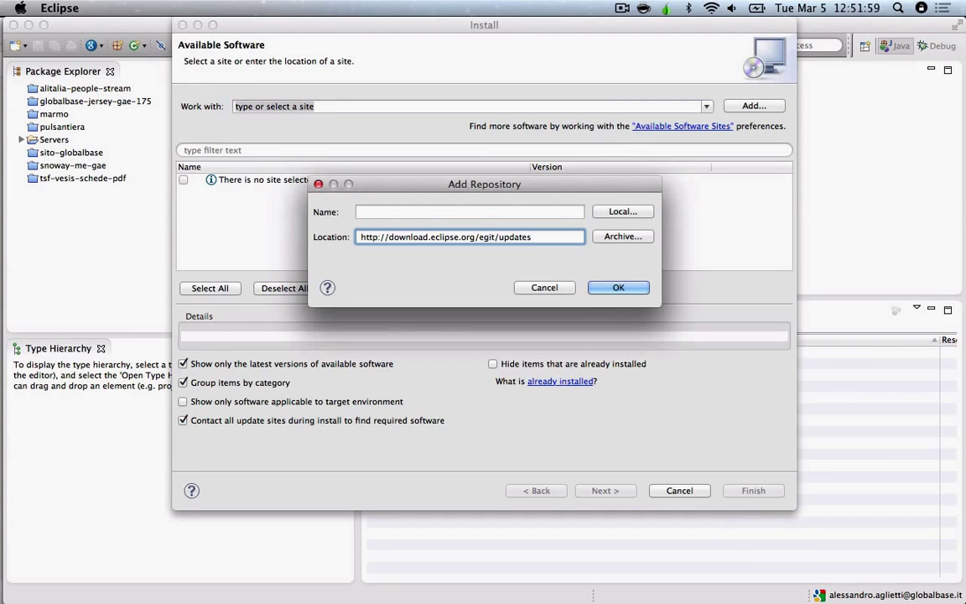
click(469, 211)
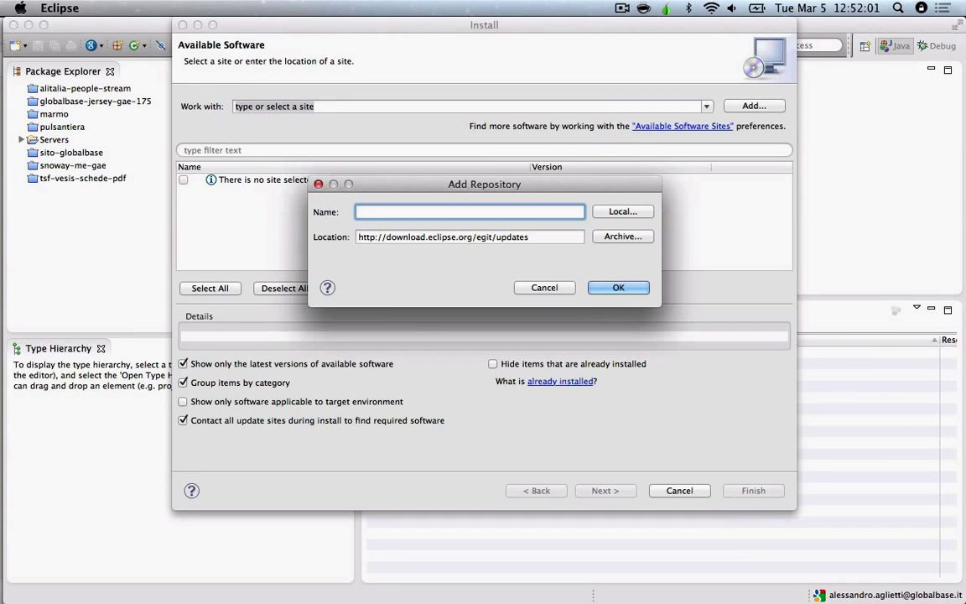
text(EGit)
key(Return)
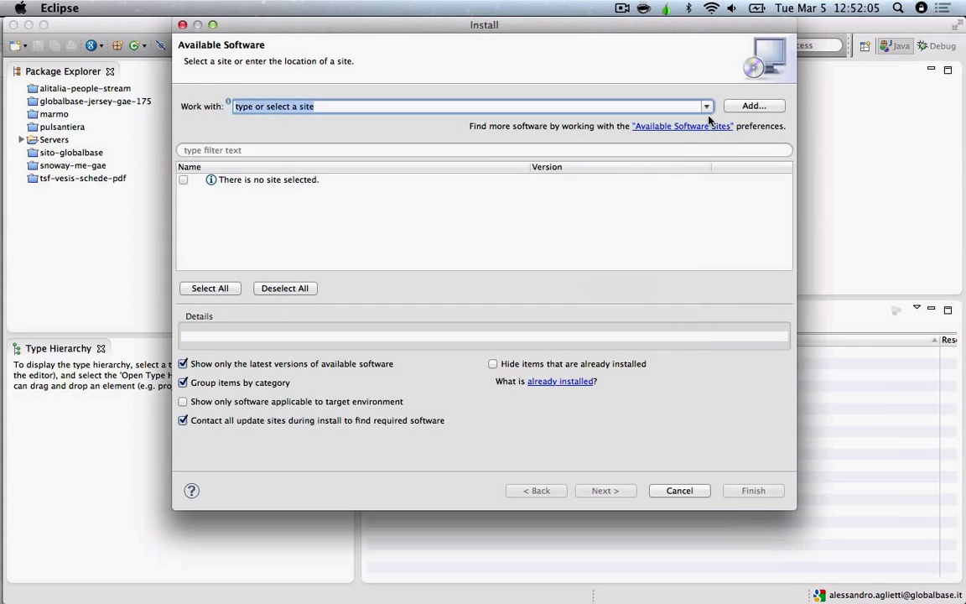
Choose the EGit update site and mark Eclipse EGit and Eclipse JGit for installation.
click(706, 106)
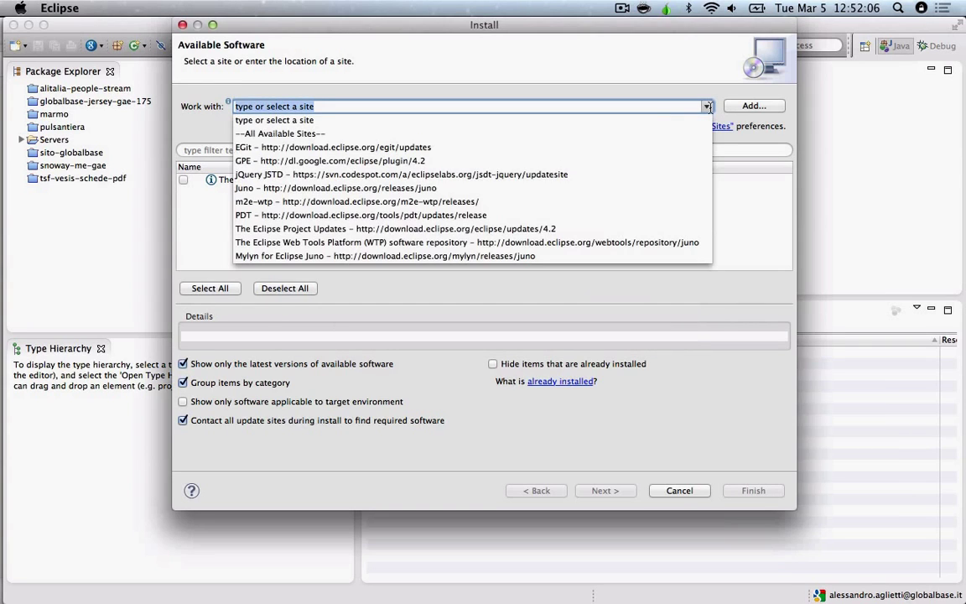
click(290, 149)
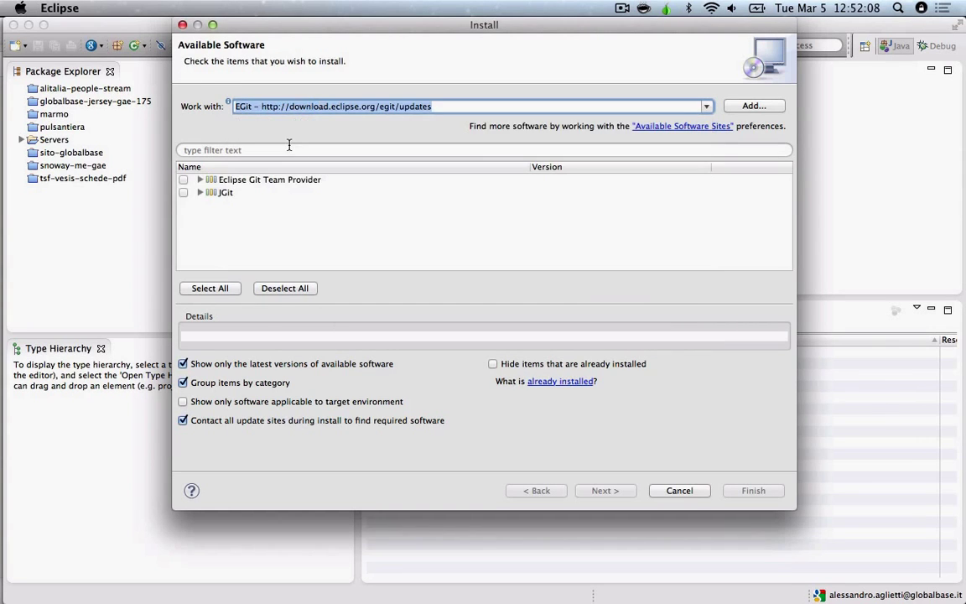
click(200, 179)
click(183, 192)
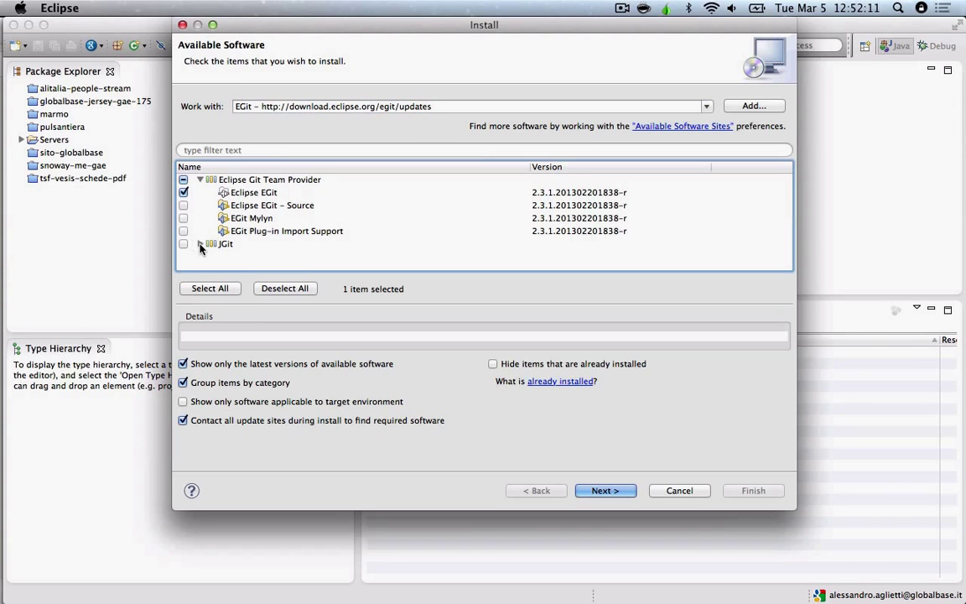
click(200, 244)
click(183, 256)
scroll(403, 222, down, 1)
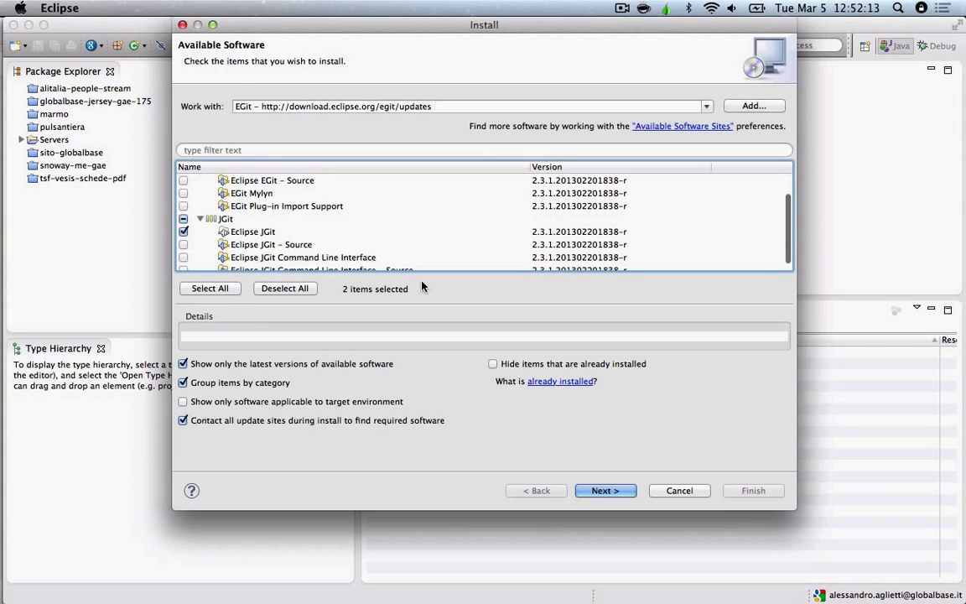
Review the install details for the marked items and dismiss the installation without finishing it.
click(614, 493)
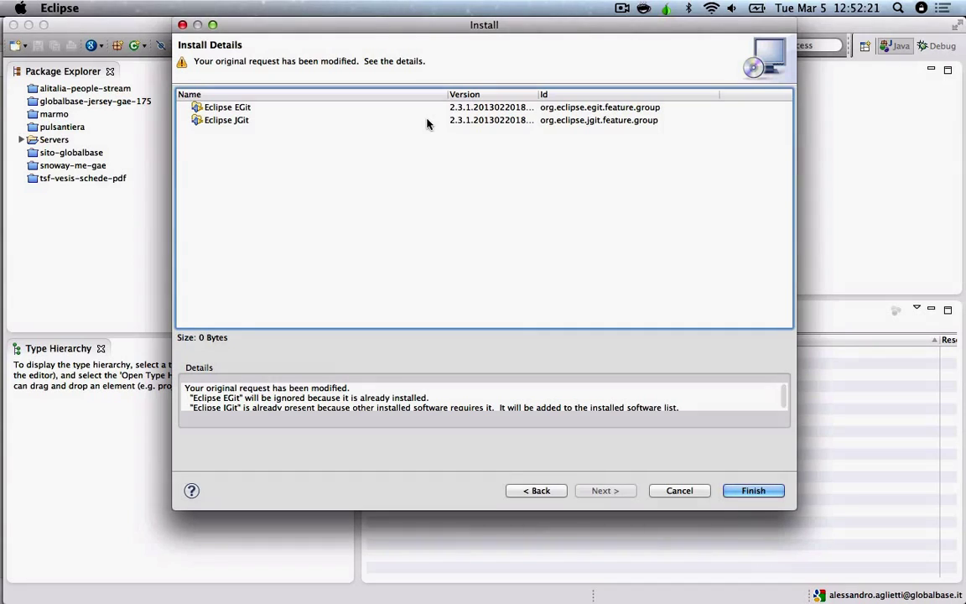
drag(290, 396, 346, 415)
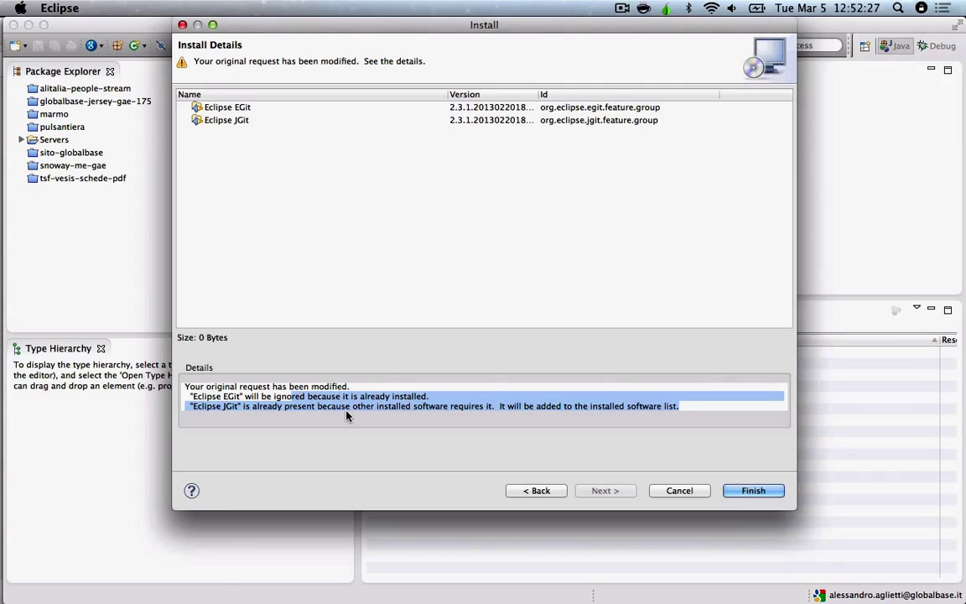
key(Escape)
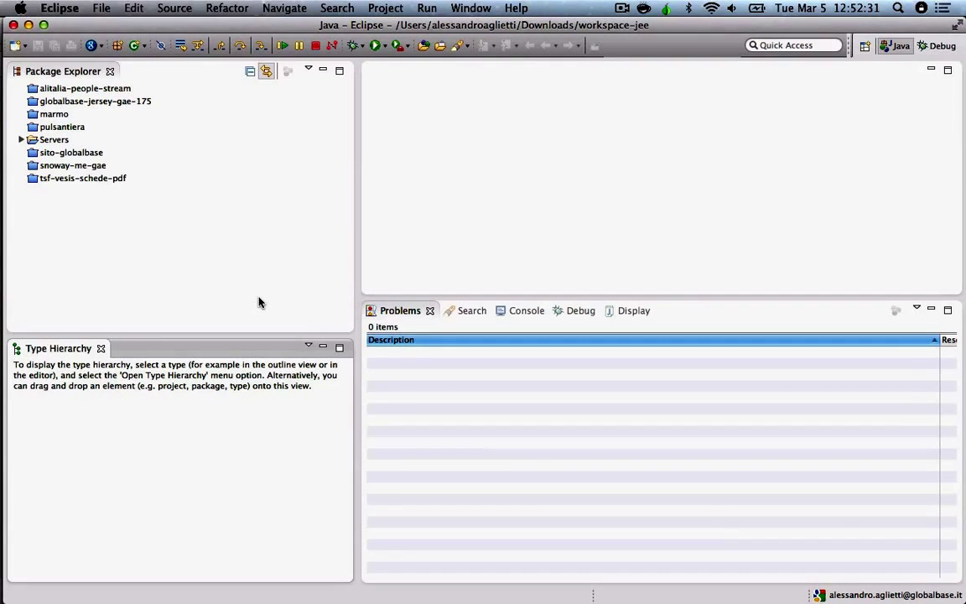
Show the Git Repositories view, filtering the available views by "git".
click(477, 8)
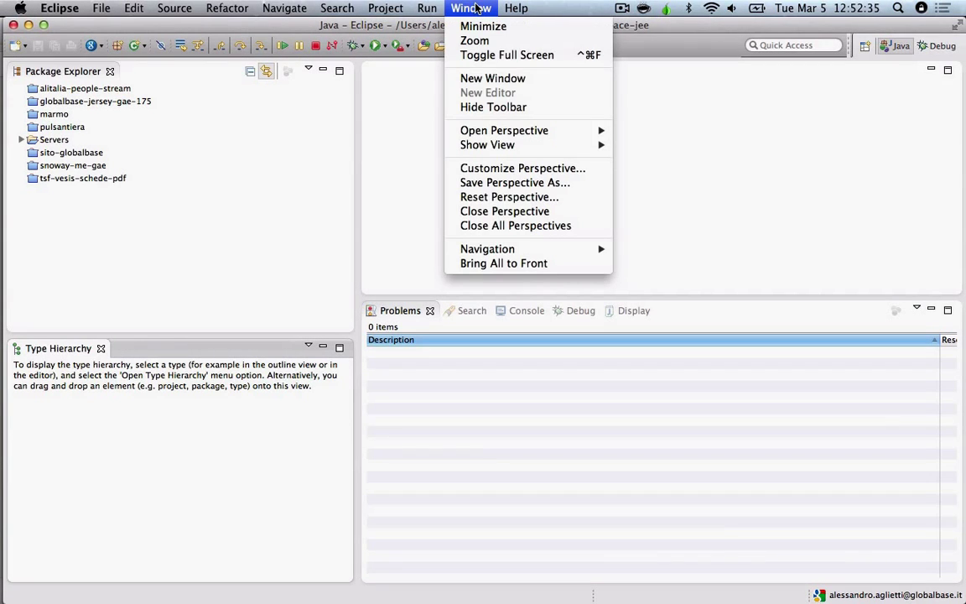
mouse_move(534, 149)
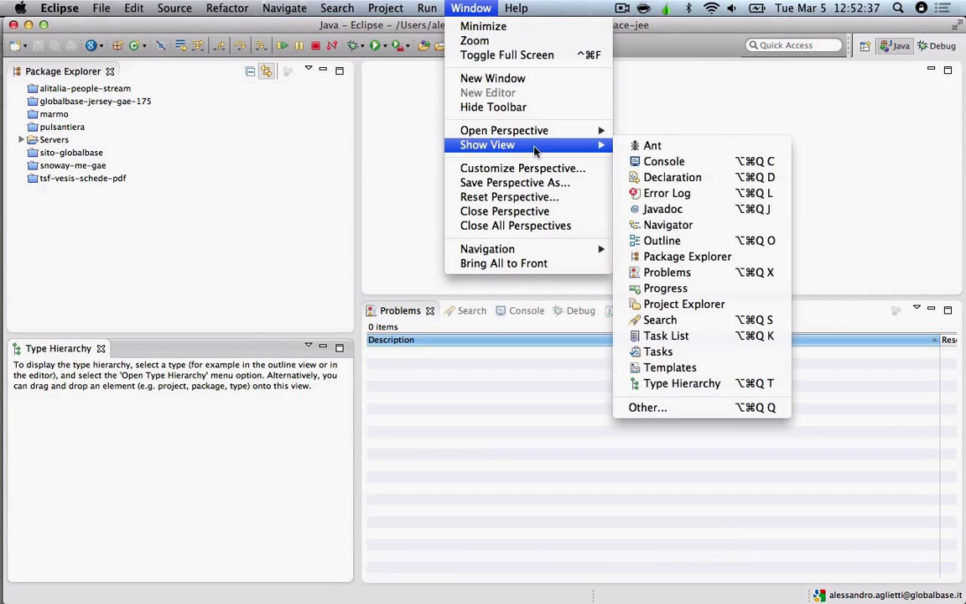
click(655, 412)
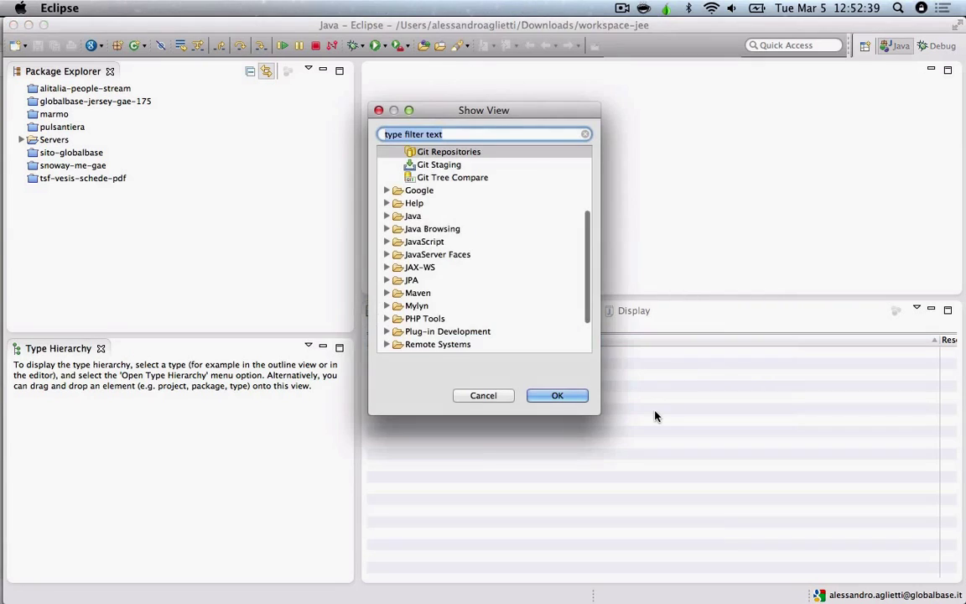
text(git)
click(473, 178)
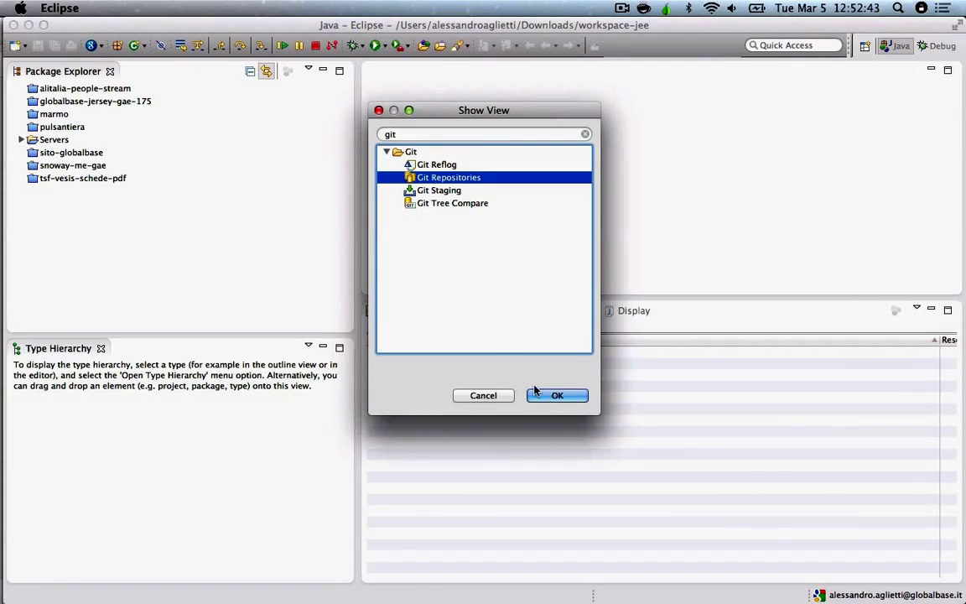
click(554, 396)
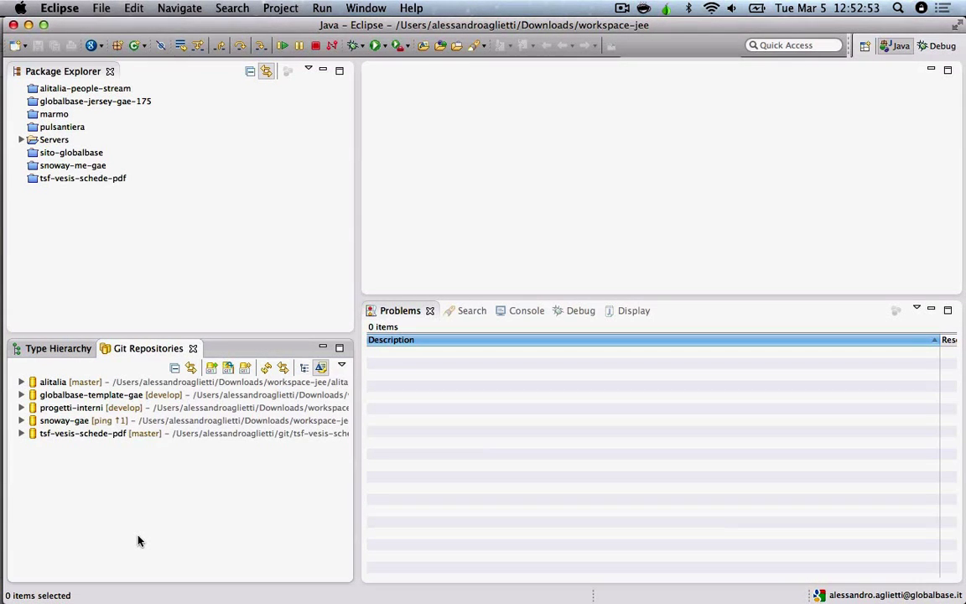
Switch to Chrome and copy the HTTPS clone address from the overview of Bitbucket's itis-leonardo-da-vinci repository.
key(super+Tab)
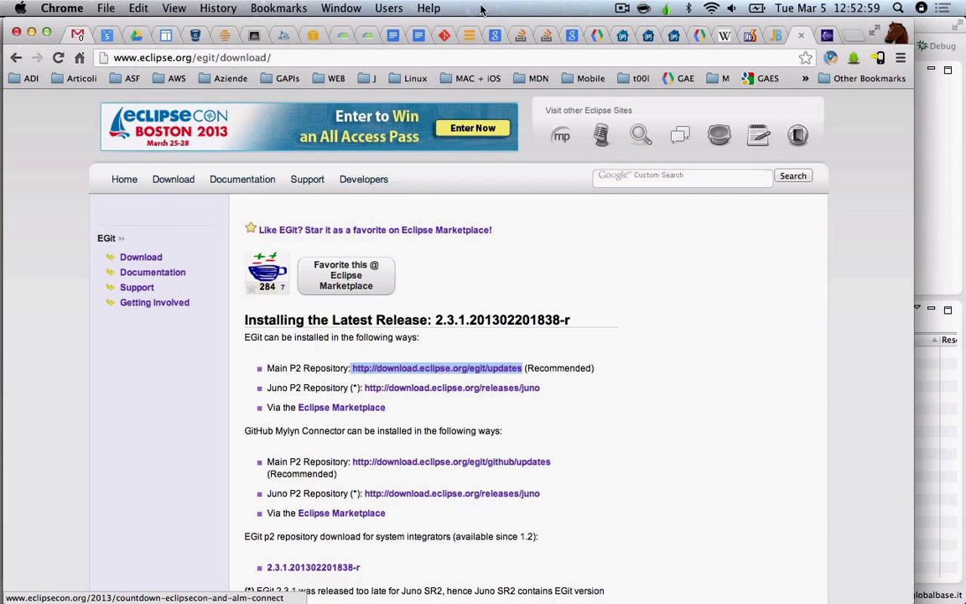
click(196, 35)
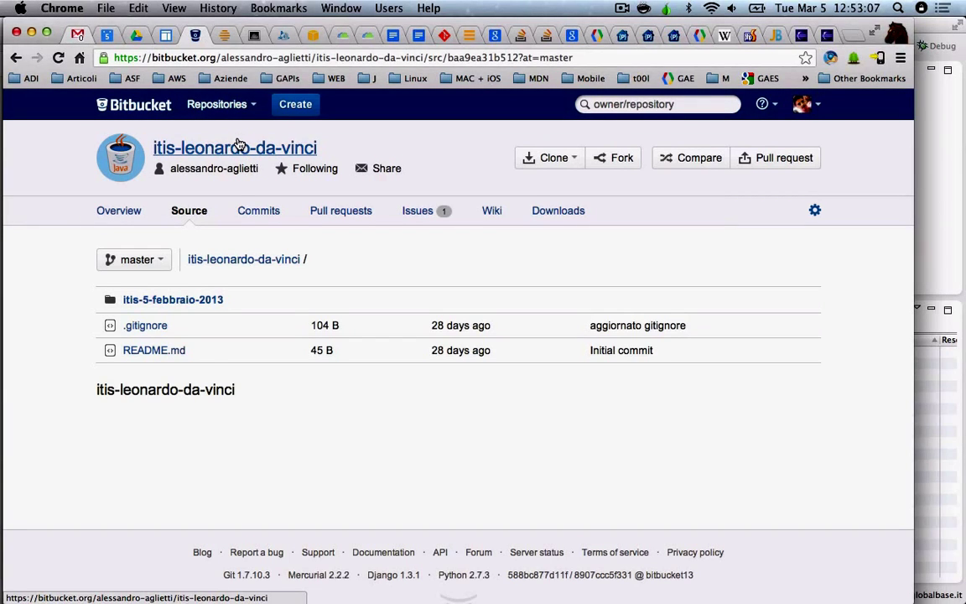
click(127, 218)
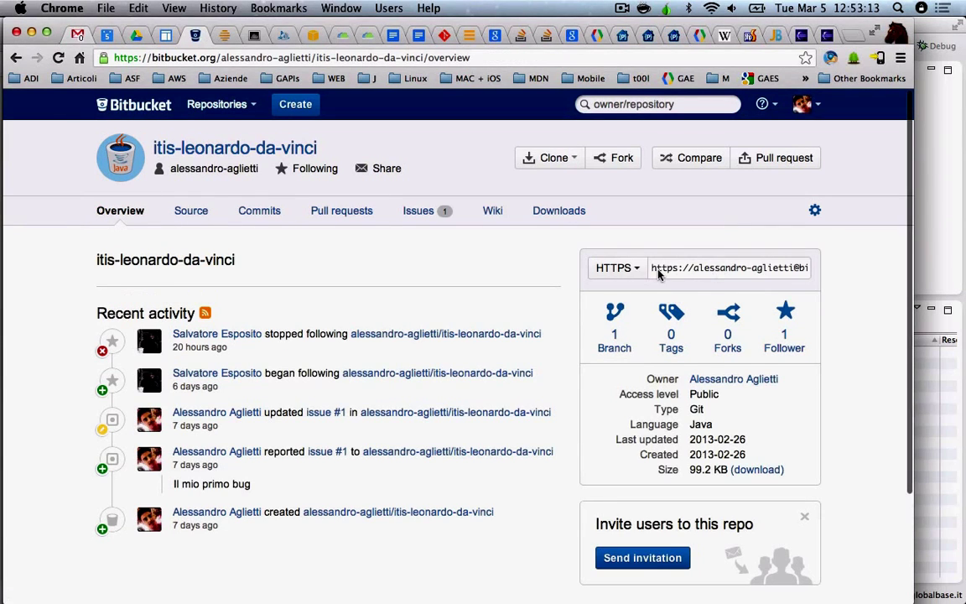
click(686, 273)
key(super+c)
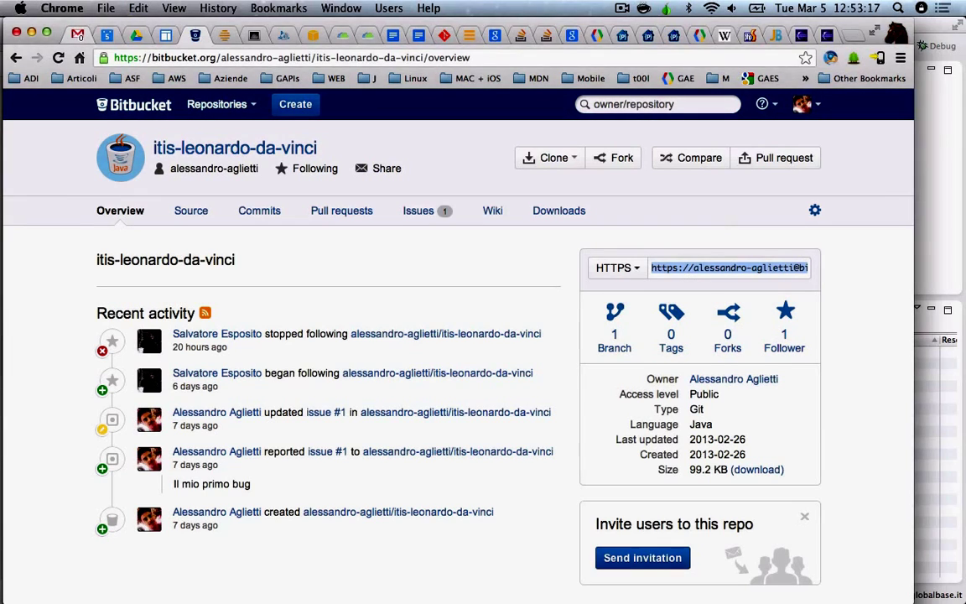
In Eclipse, start cloning from the copied repository address, enter the account password and proceed to branch selection.
key(super+Tab)
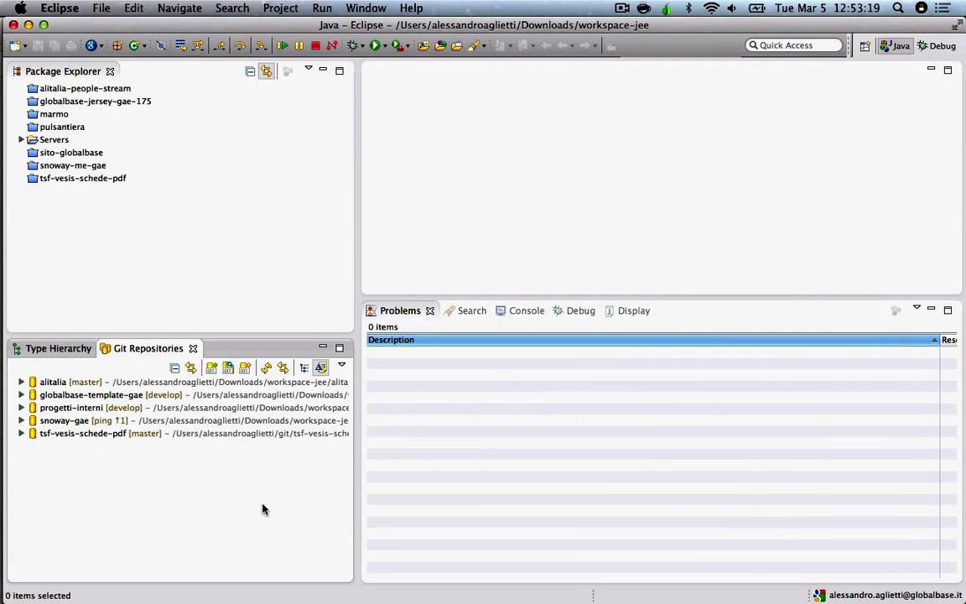
key(super+v)
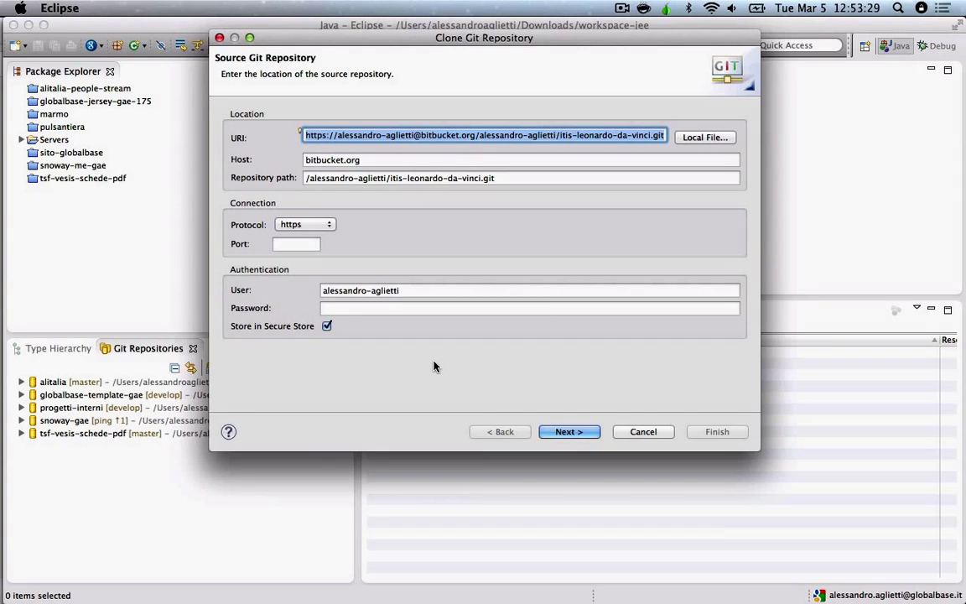
click(416, 305)
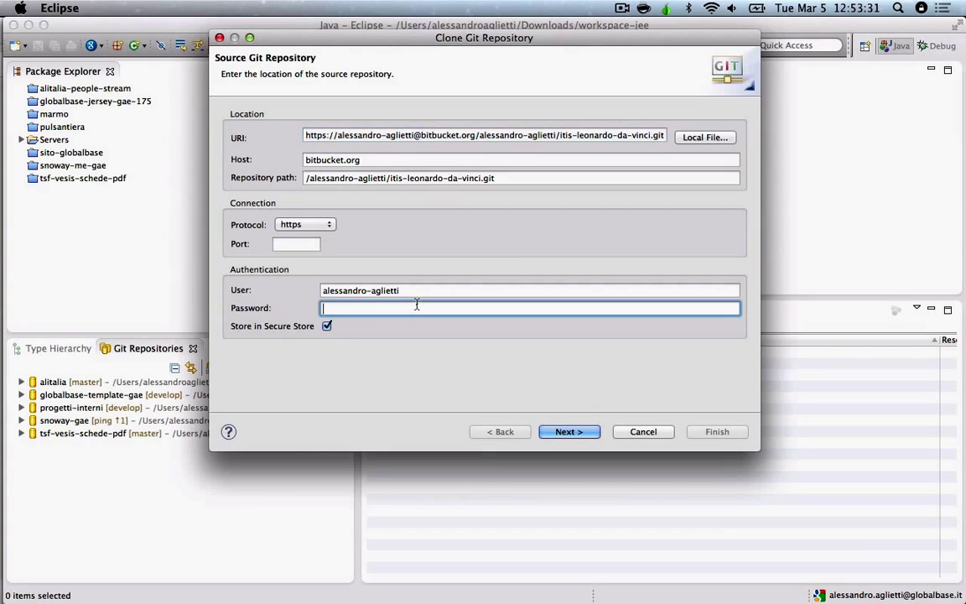
text(*************)
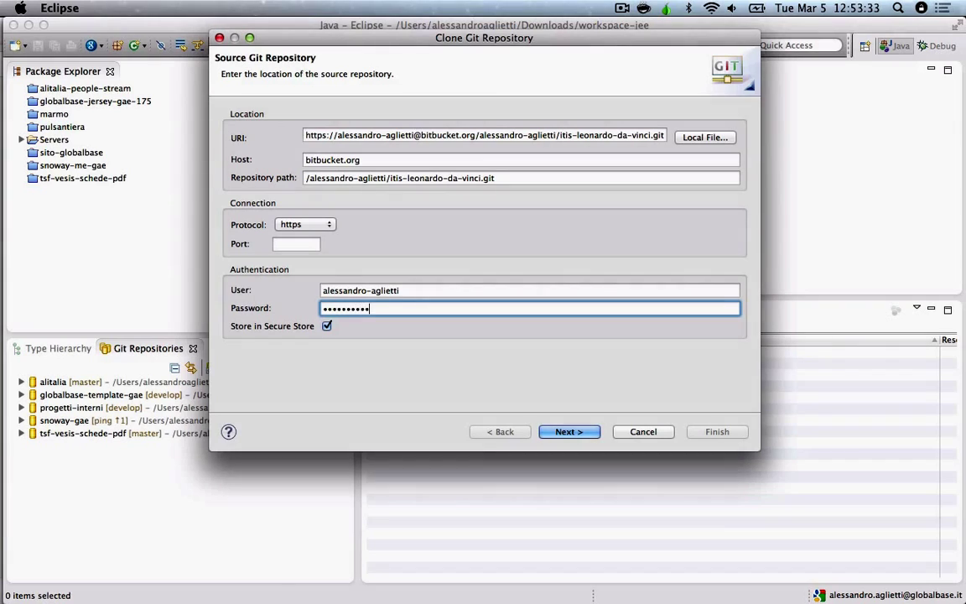
click(577, 431)
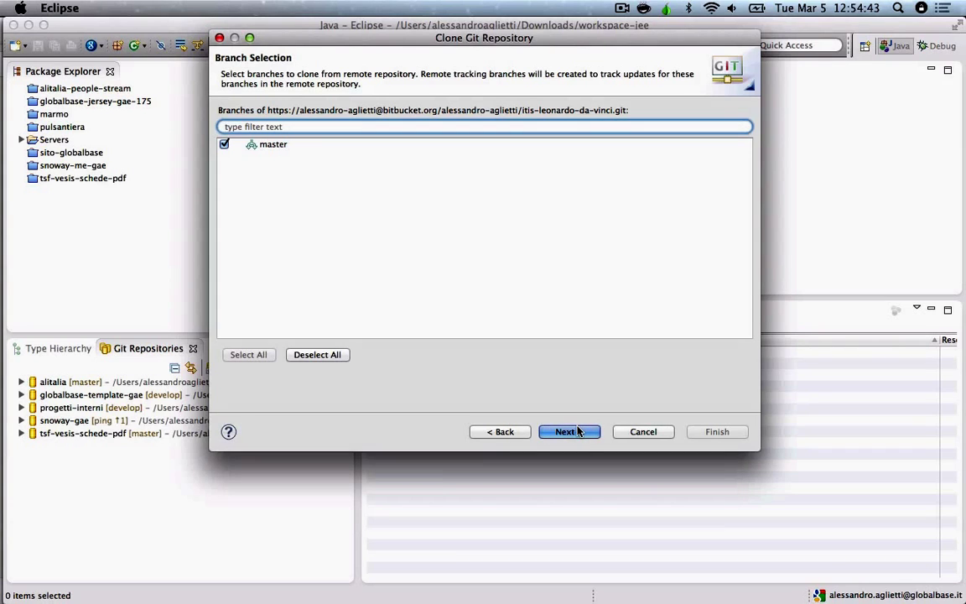
Connect the Viscosity VPN using its listed client connection.
key(super+Tab)
key(Escape)
click(921, 8)
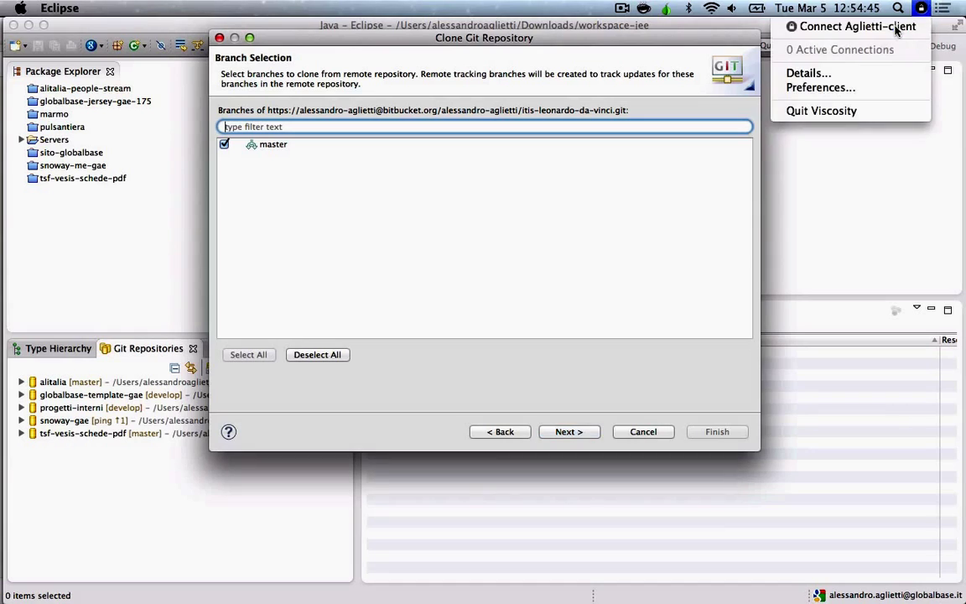
click(894, 28)
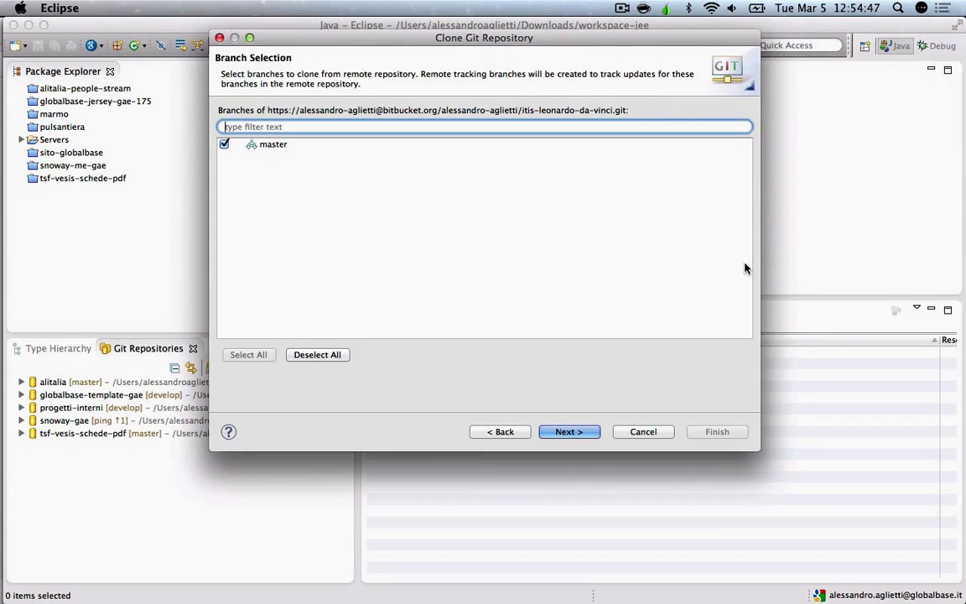
Open redmine.globalbase.it/svn in a new incognito Chrome window and browse into the AUTOS_PrototipoGEE repository.
key(super+Tab)
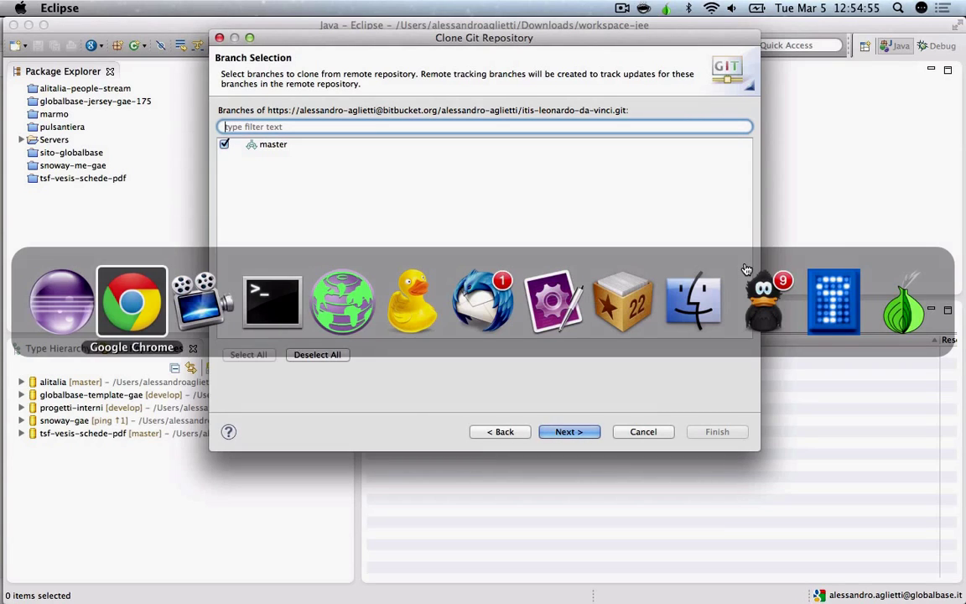
key(Escape)
key(super+Tab)
key(super+shift+n)
text(red)
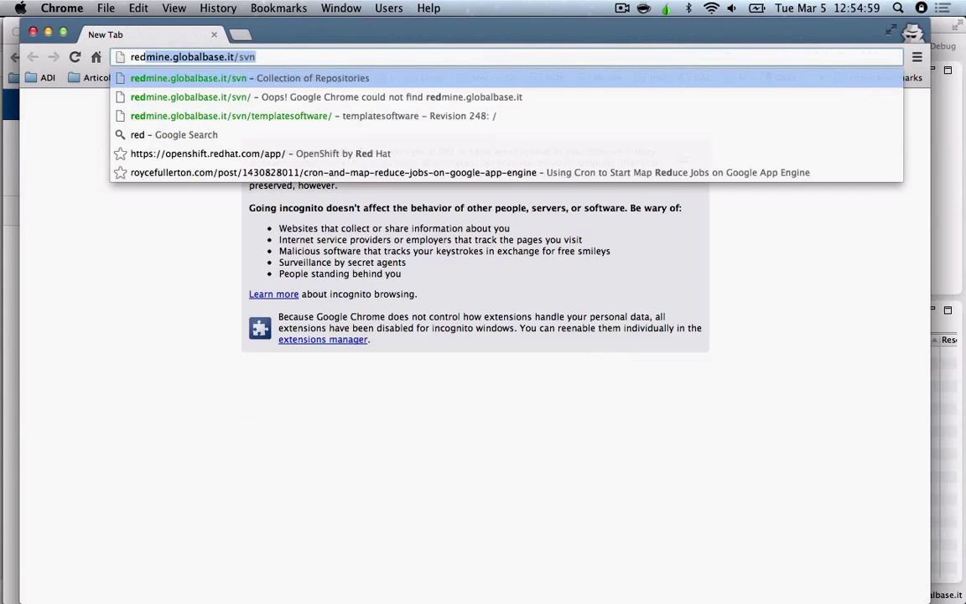
key(Return)
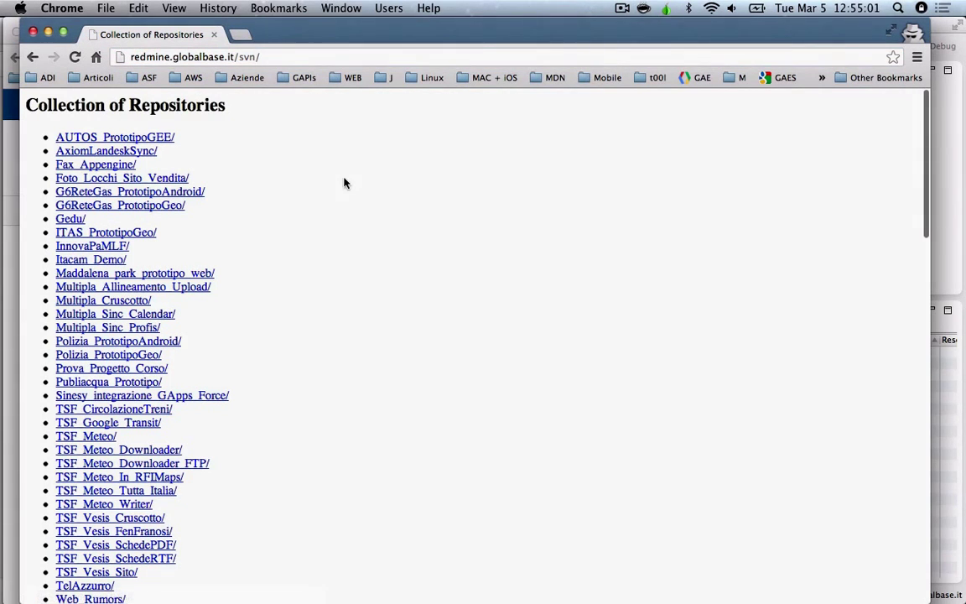
click(121, 136)
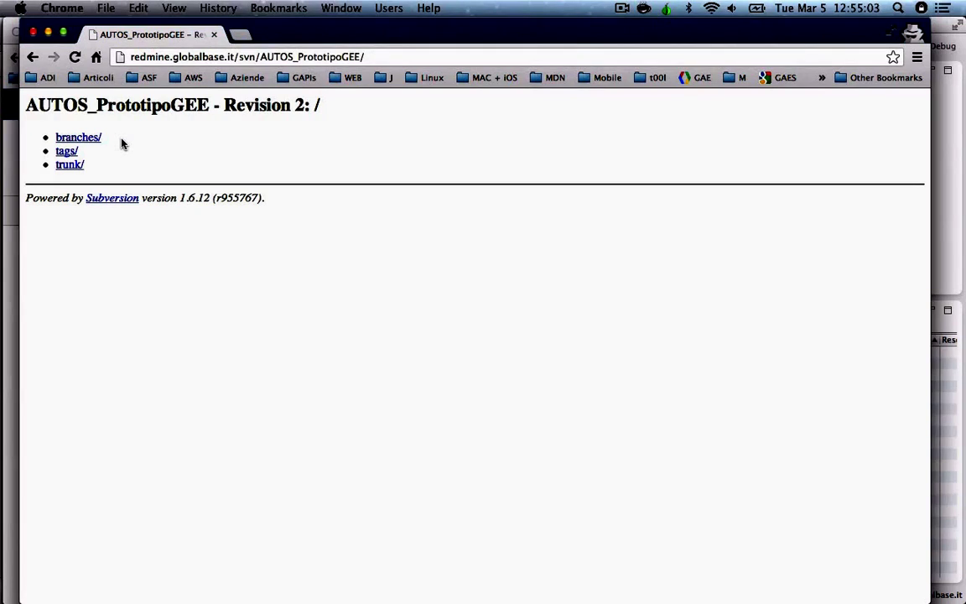